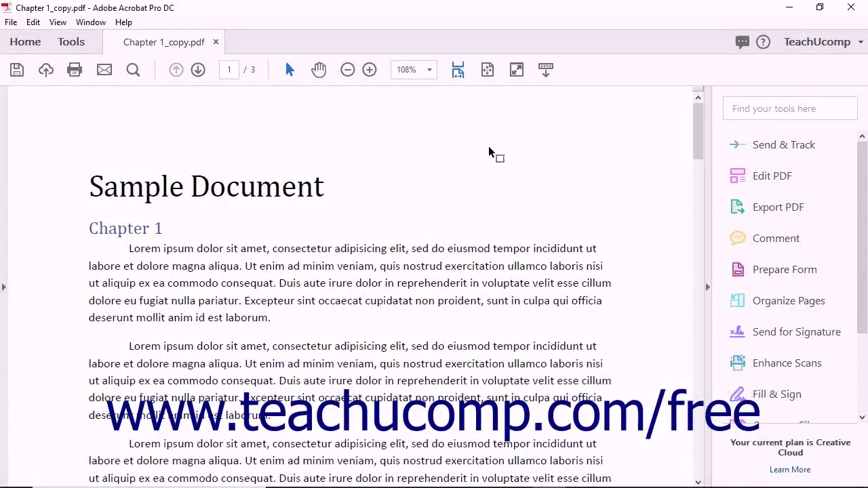
Open the settings for adding a new page background to the PDF
left_click(744, 176)
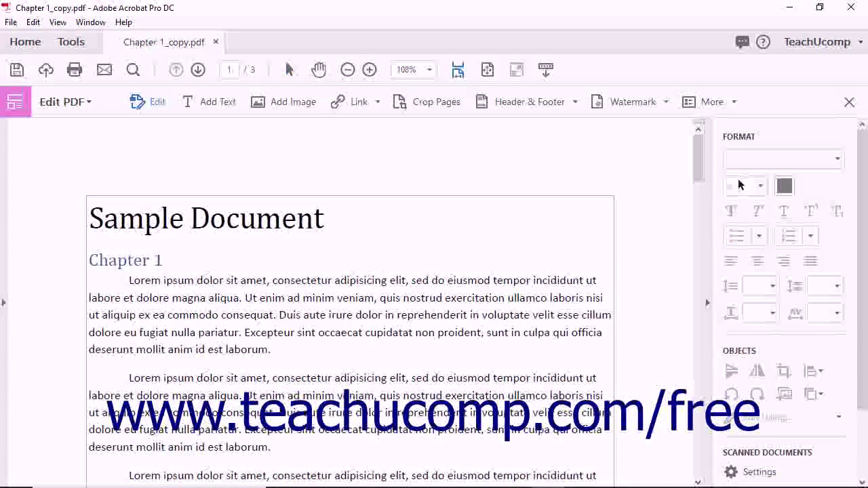
left_click(713, 101)
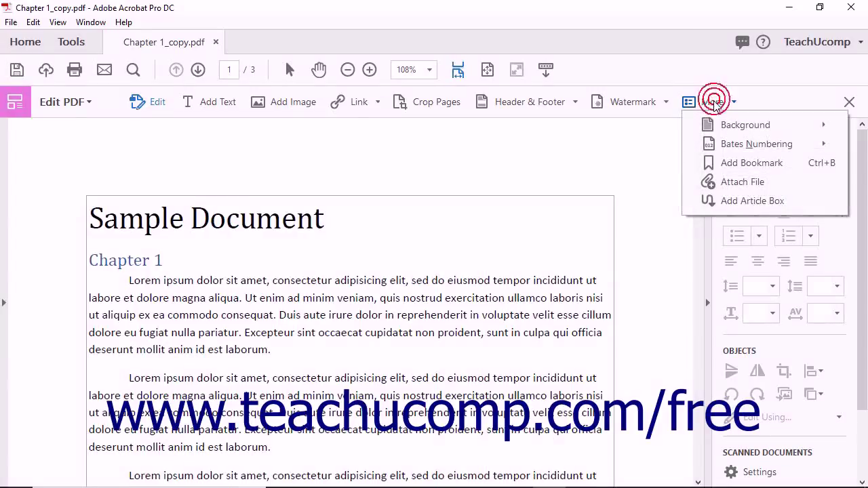
mouse_move(712, 127)
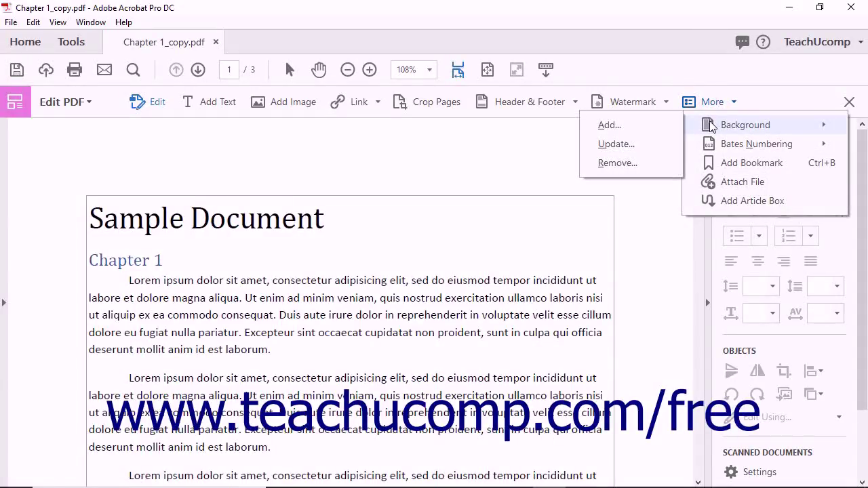
left_click(668, 126)
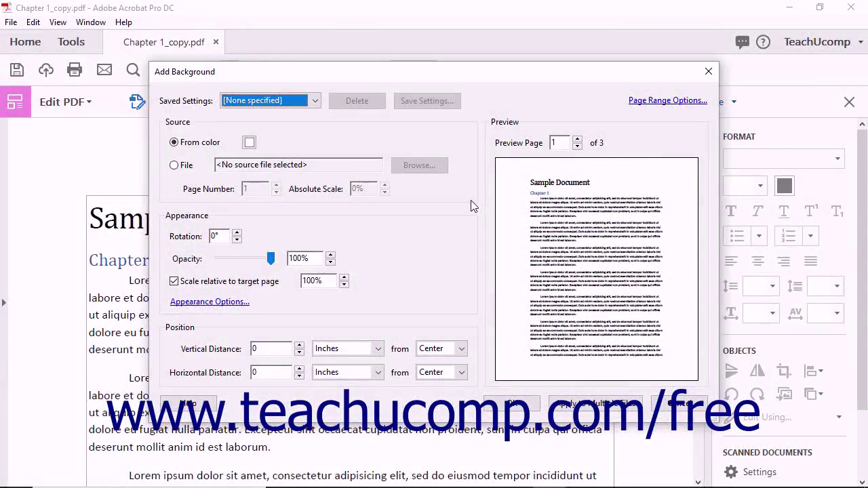
Try File as the background source and return to From color
left_click(184, 130)
left_click(175, 142)
left_click(175, 165)
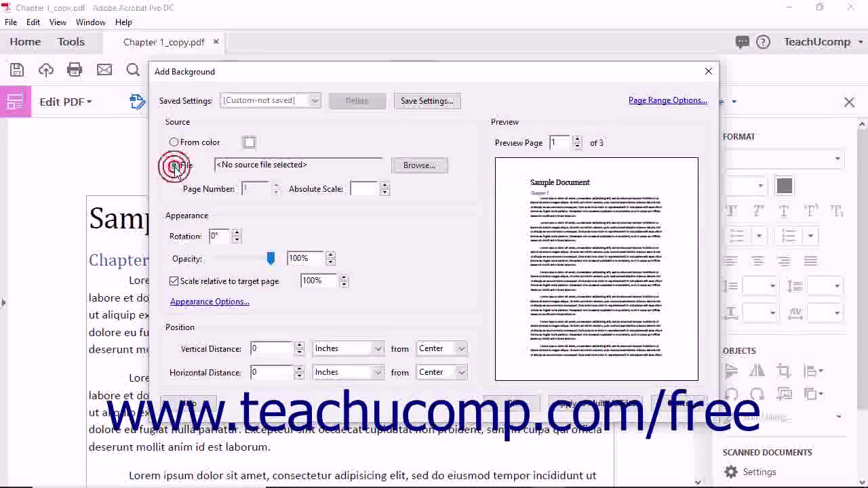
left_click(174, 144)
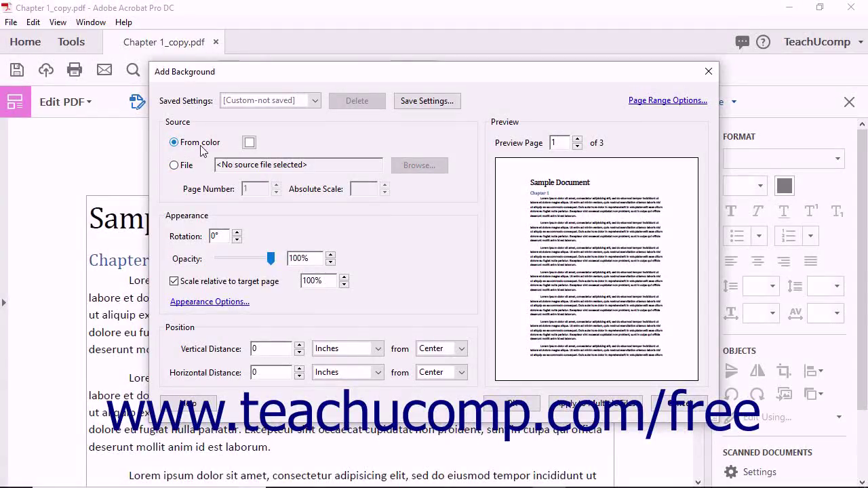
Define a custom light blue (Red 119, Green 173, Blue 227), add it to the custom colors and use it as the background color
left_click(248, 143)
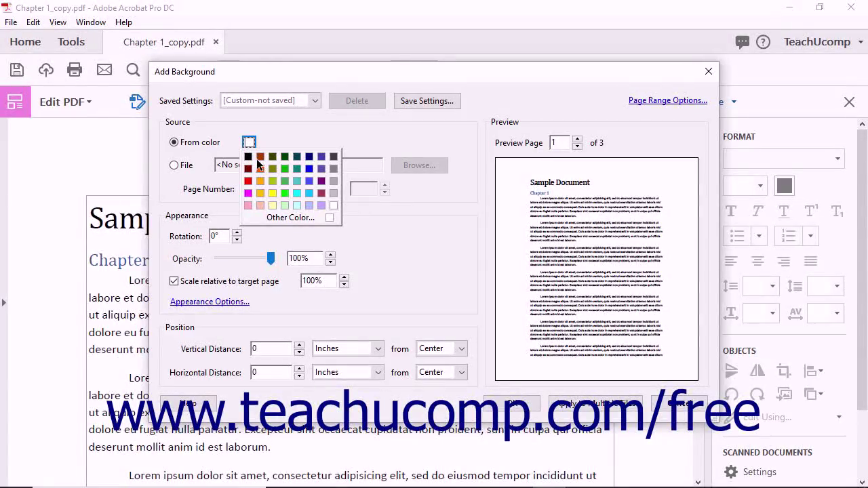
left_click(276, 216)
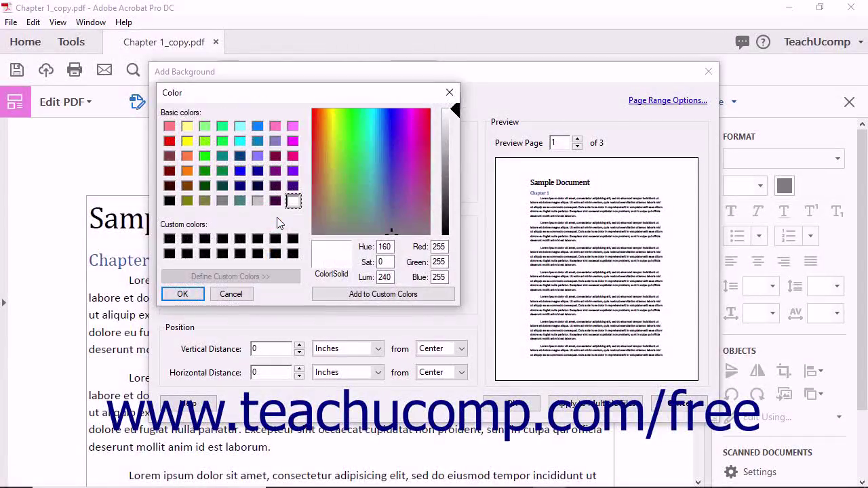
left_click(170, 239)
left_click(169, 240)
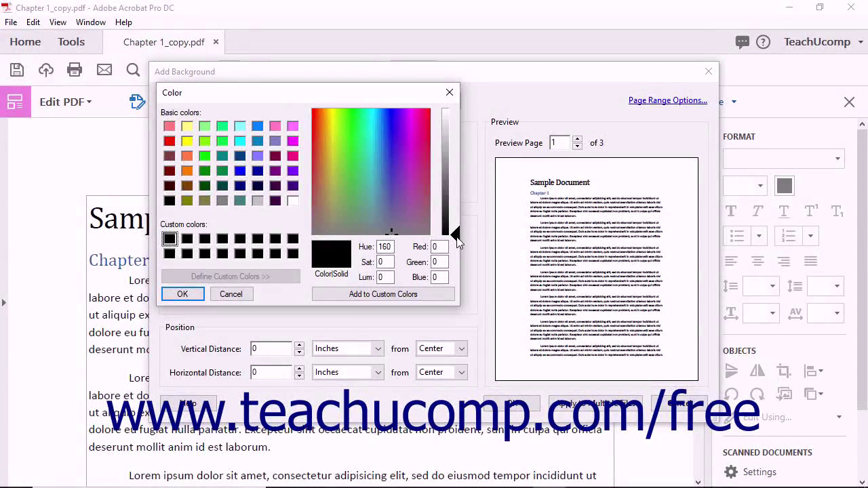
left_click_drag(456, 242, 448, 149)
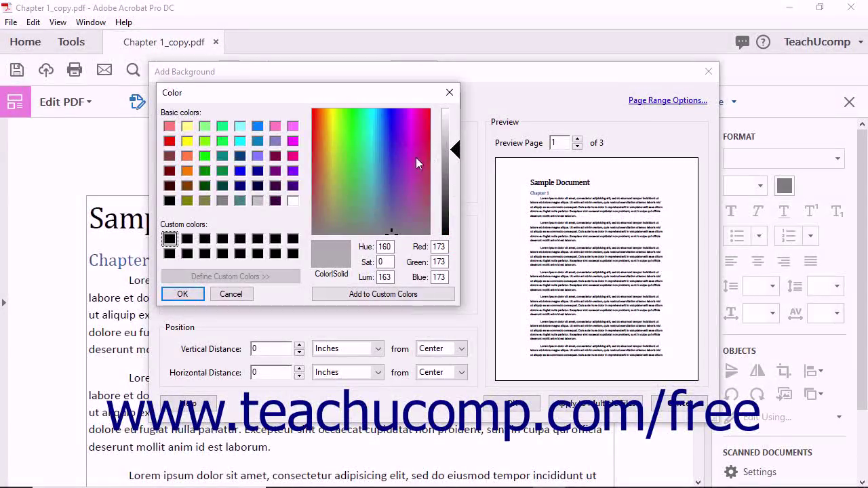
left_click_drag(393, 165, 382, 151)
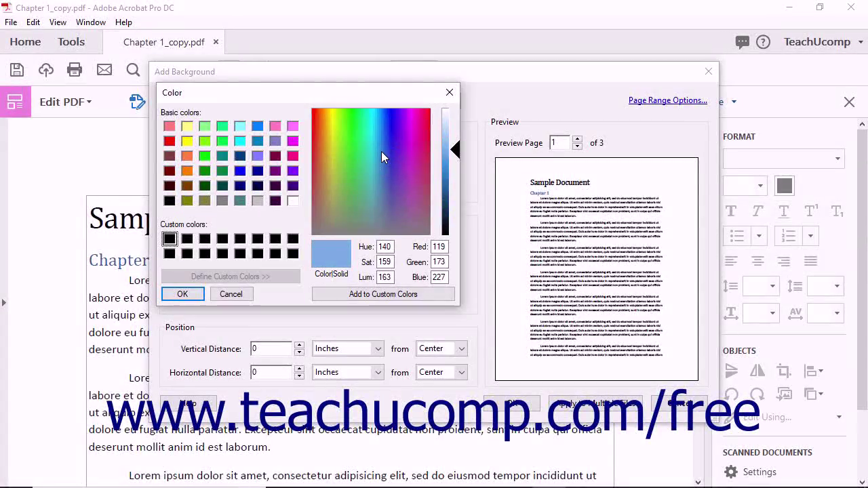
left_click(412, 299)
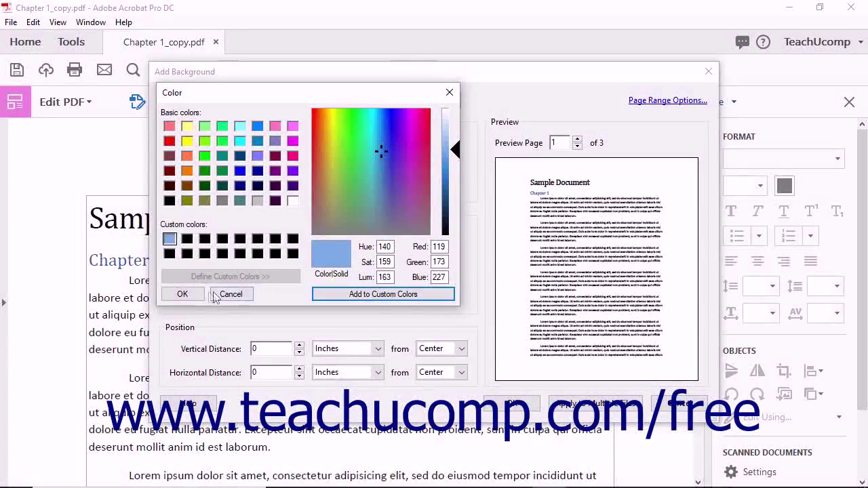
left_click(183, 295)
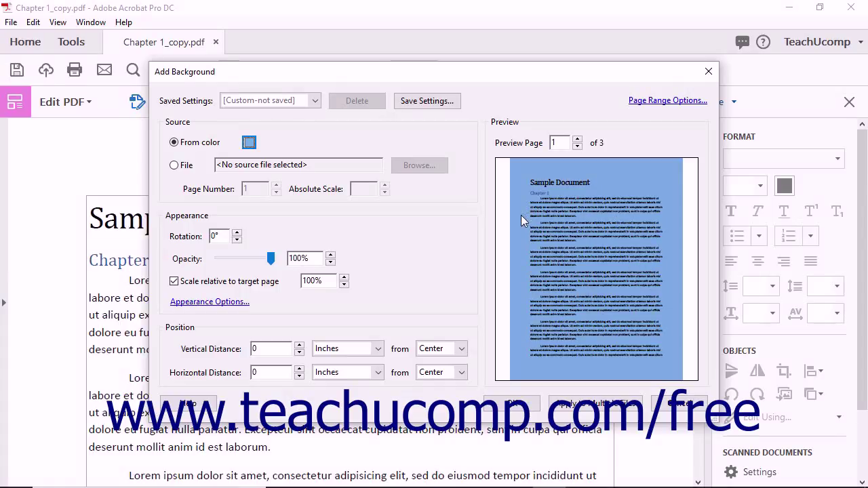
Set the background source to the image file ballons-colorful-birthday-frame from the Pictures folder
left_click(182, 168)
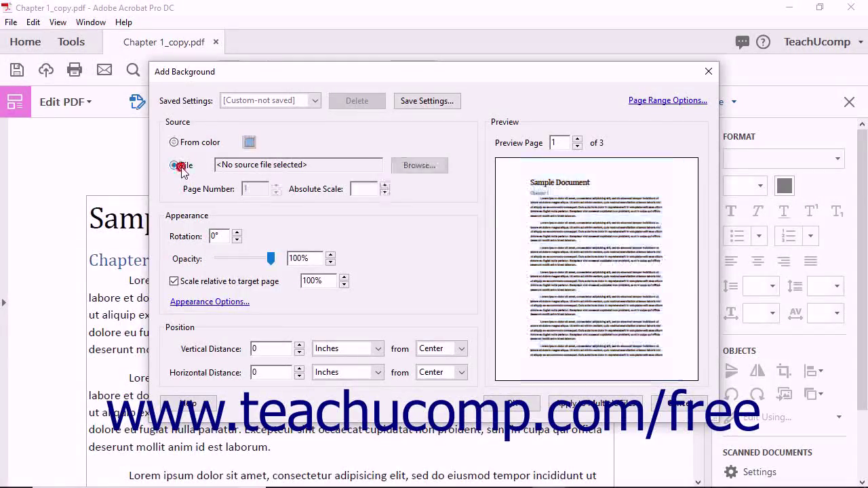
left_click(407, 169)
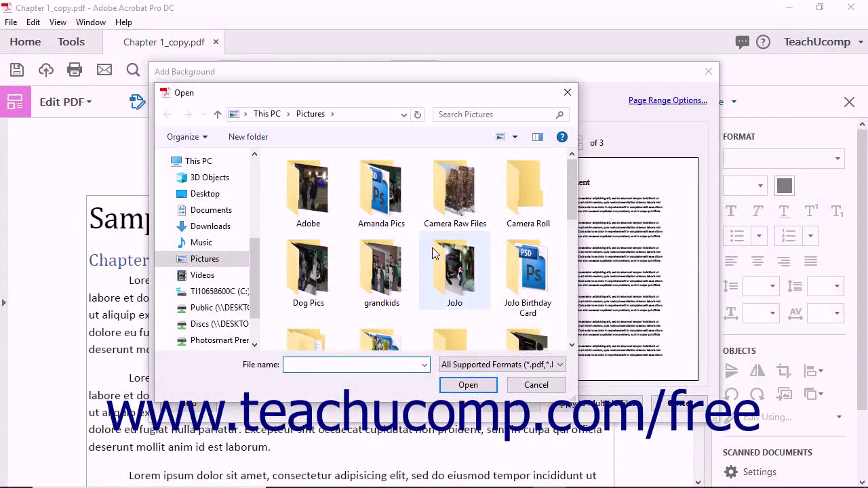
scroll(447, 251, "down", 1)
scroll(446, 245, "down", 3)
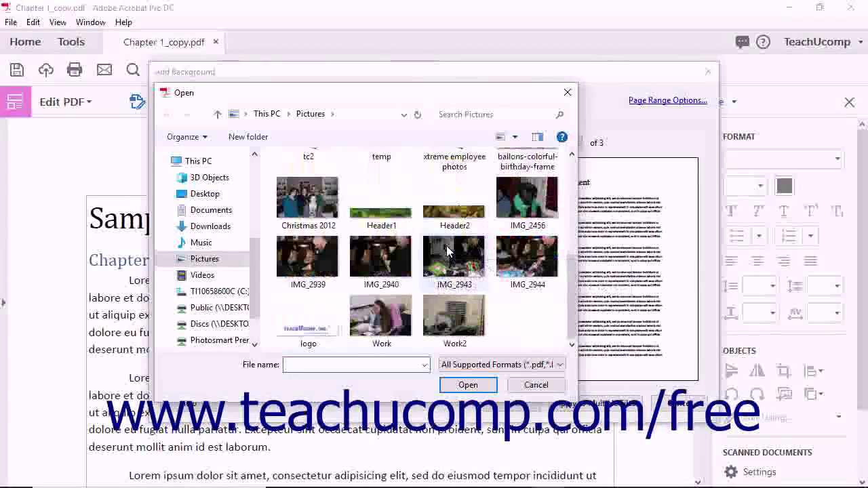
scroll(446, 246, "up", 1)
left_click(524, 269)
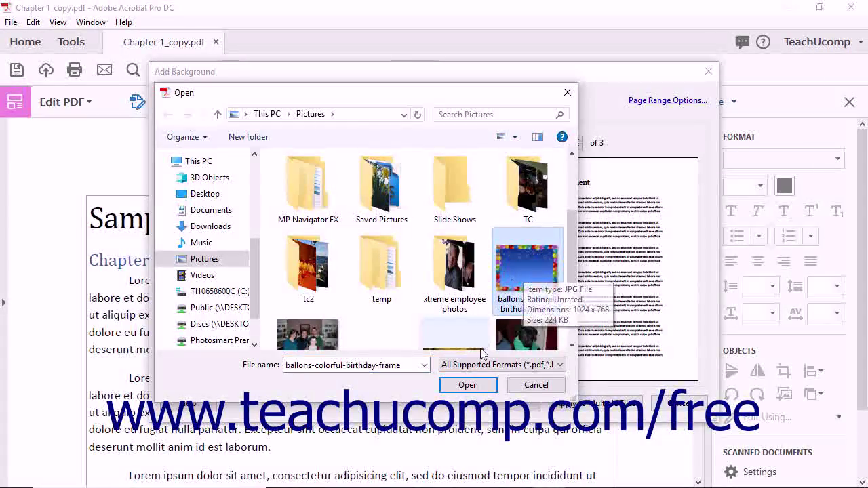
left_click(468, 385)
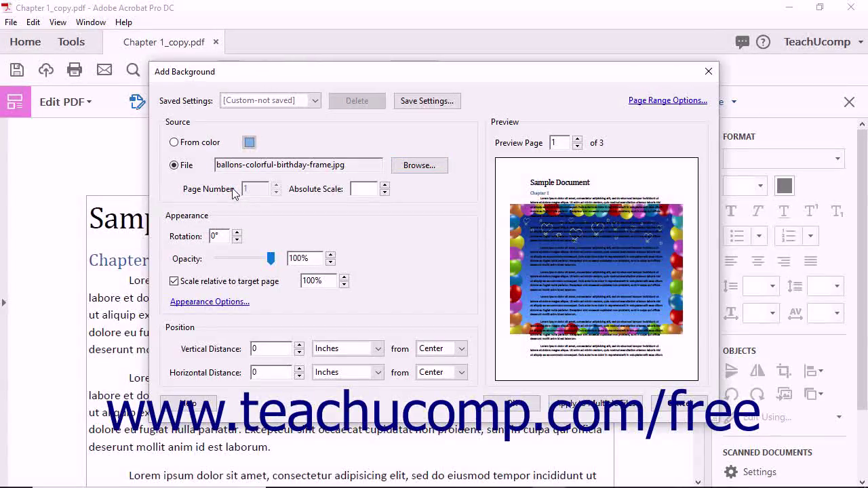
Set the background image's absolute scale to 100% and its opacity to 10%
left_click(361, 190)
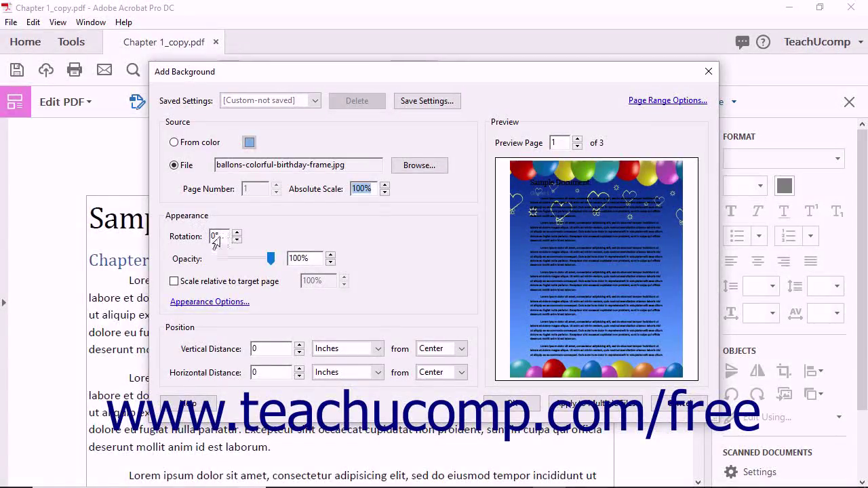
left_click(217, 237)
left_click(302, 258)
key("BackSpace")
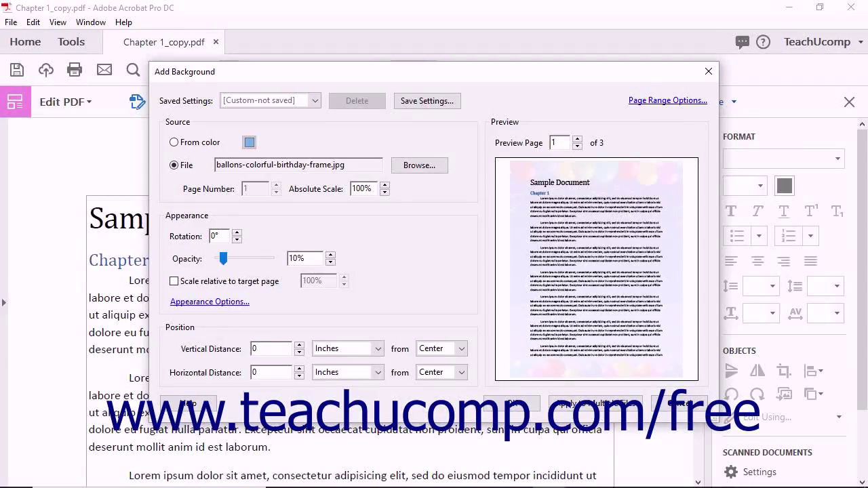
Try scaling the background relative to the target page, and return to absolute scaling
left_click(191, 285)
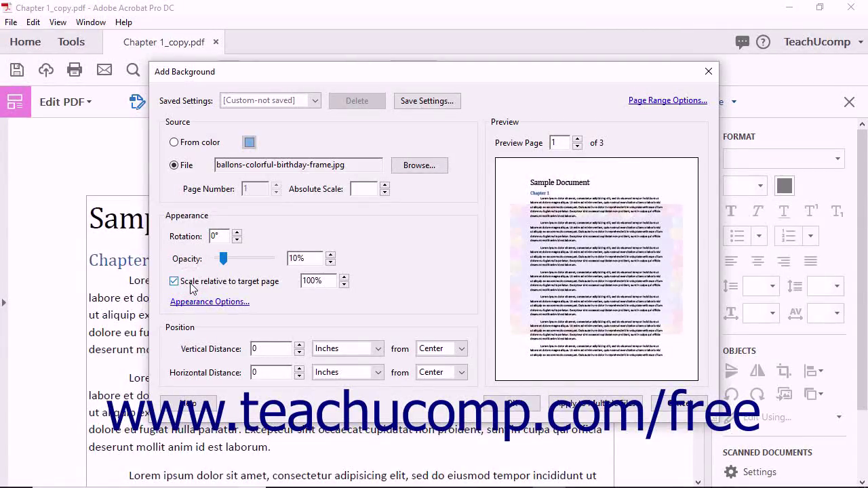
left_click(321, 284)
left_click(175, 281)
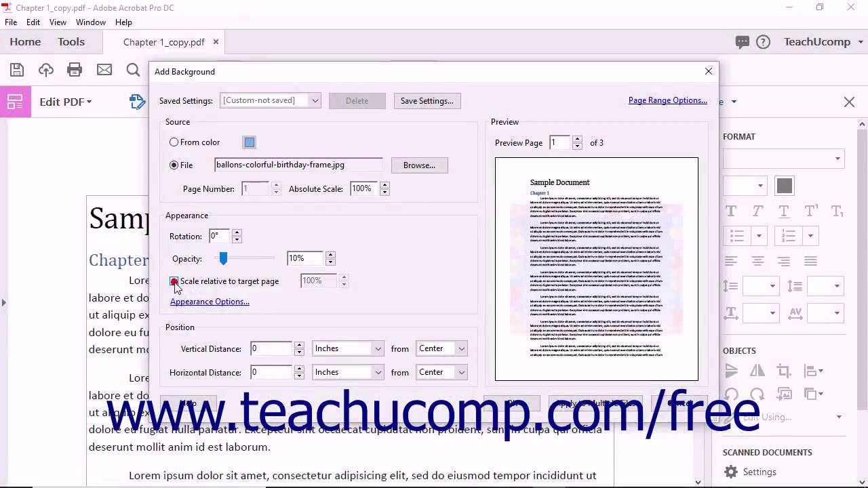
Review the background's printing and on-screen display options and its position distances, units and reference points
left_click(230, 303)
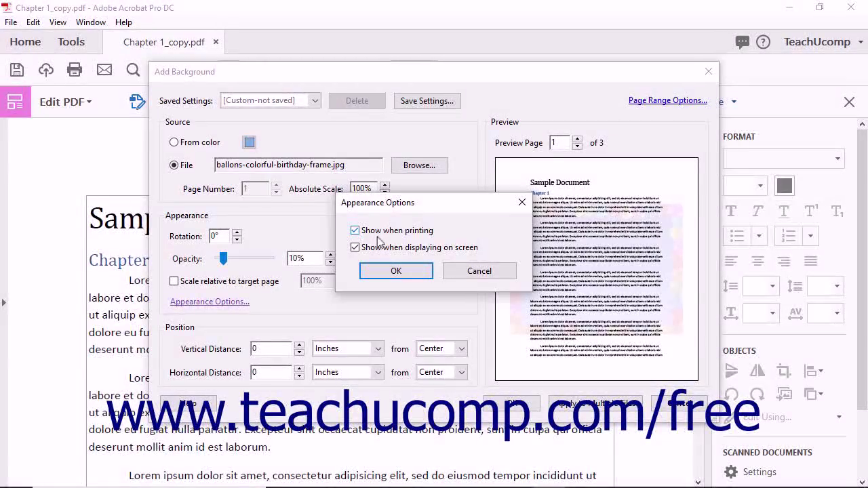
left_click(377, 274)
left_click(273, 348)
left_click(272, 373)
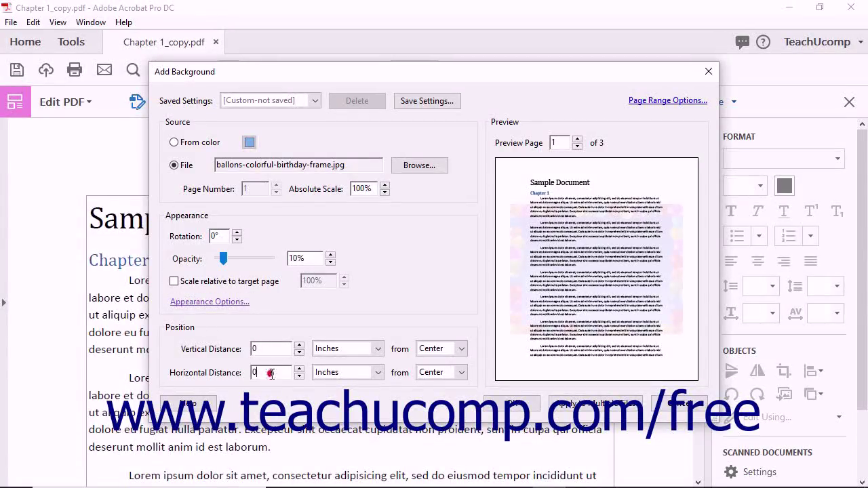
left_click(375, 350)
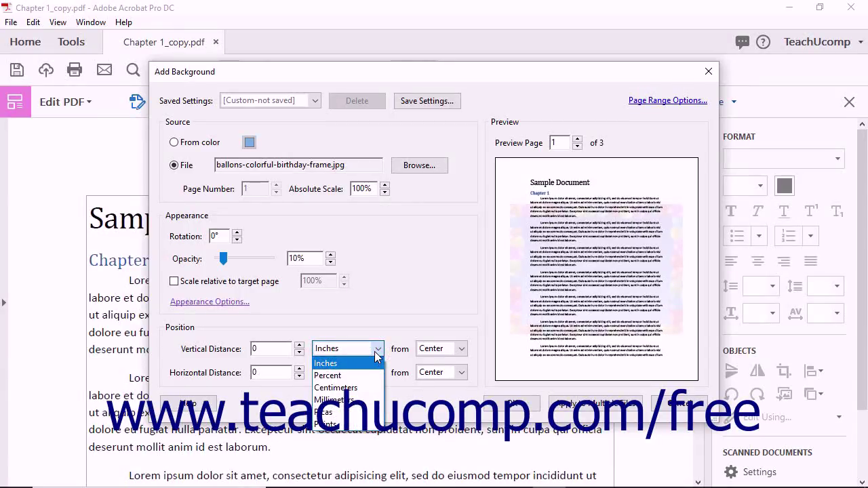
left_click(376, 351)
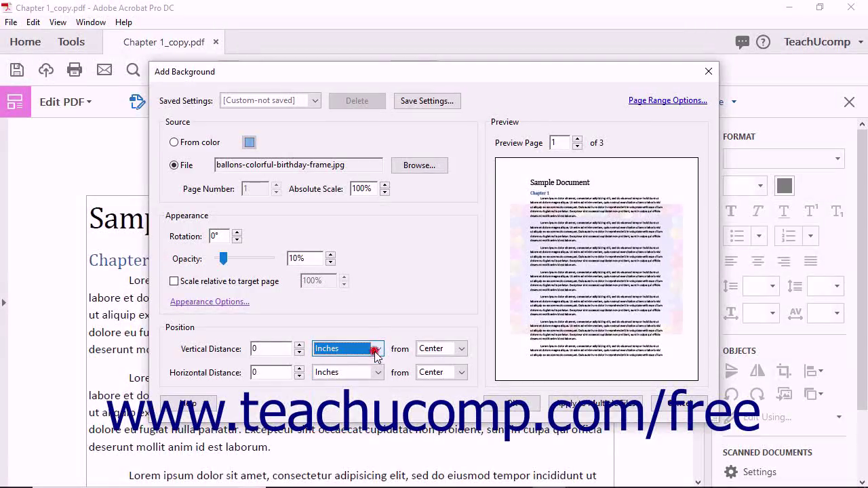
left_click(462, 350)
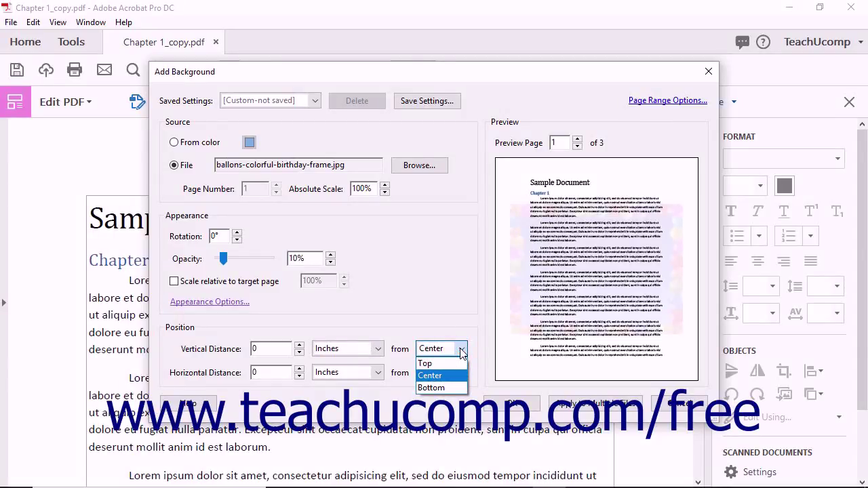
left_click(462, 350)
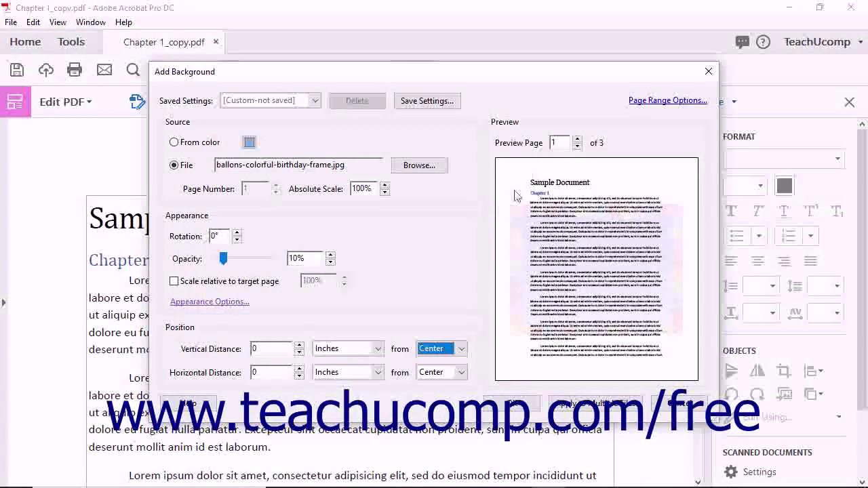
Check that the background's page range is All Pages and preview it on pages 2 and 3
left_click(650, 102)
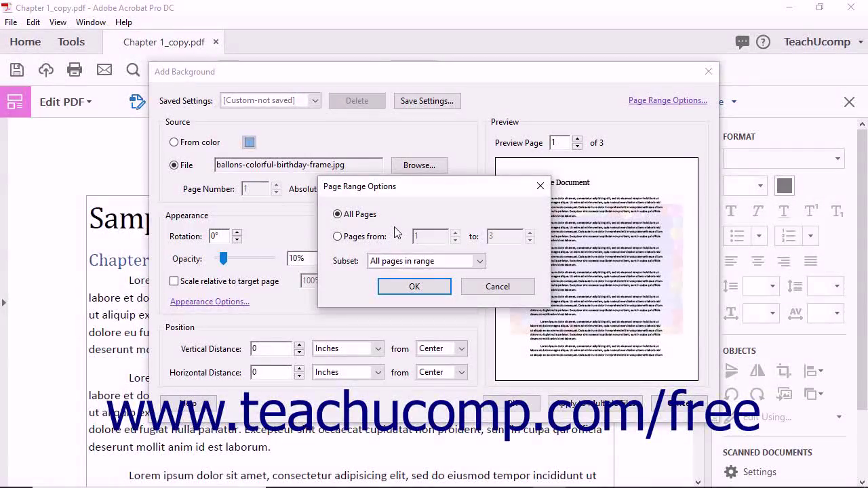
left_click(408, 285)
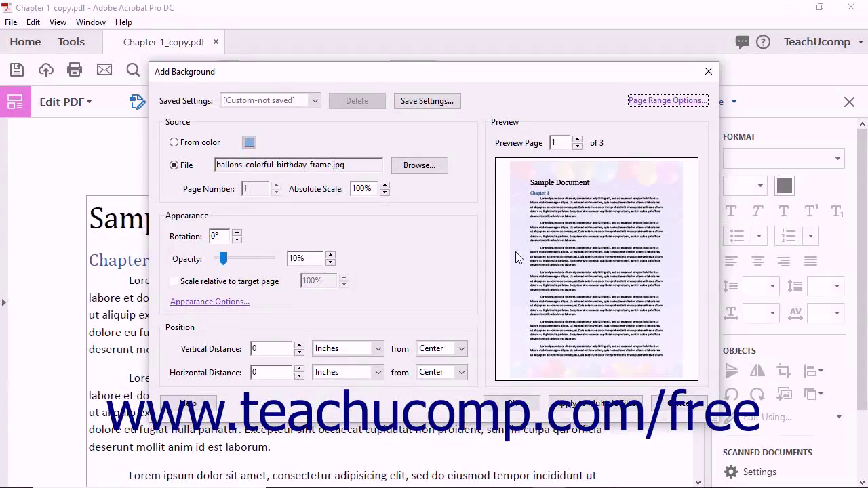
left_click(577, 140)
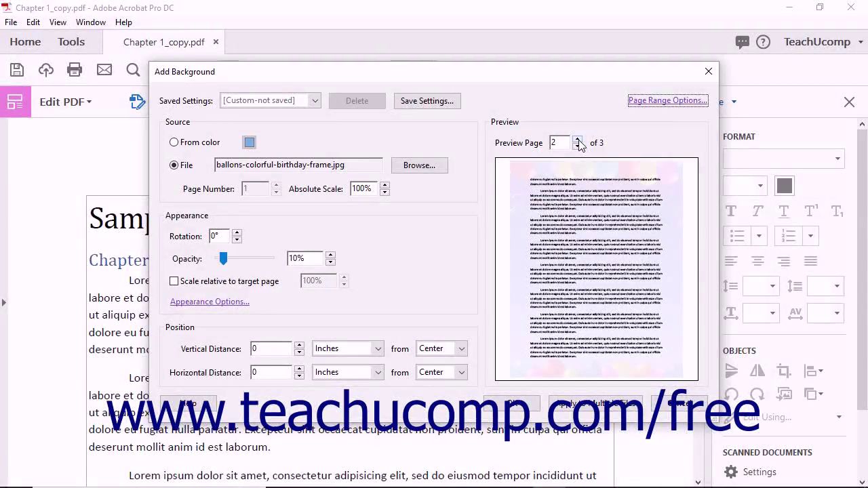
left_click(577, 140)
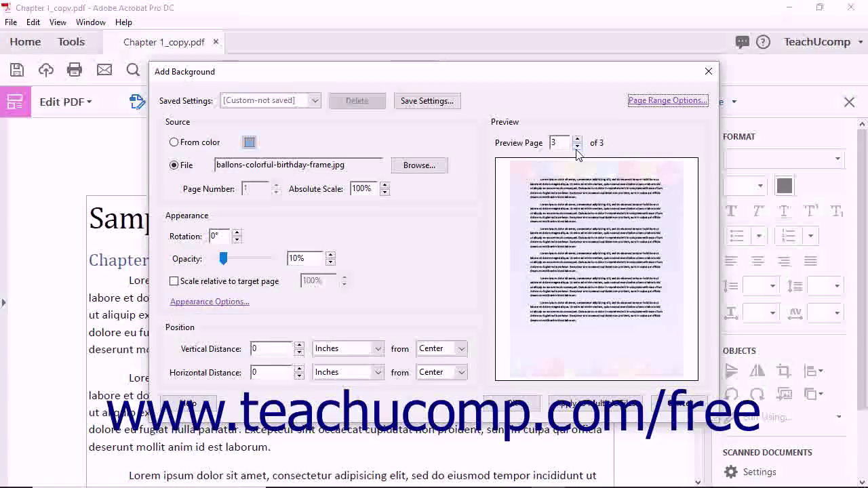
Save the current background settings under the name Picture
left_click(456, 108)
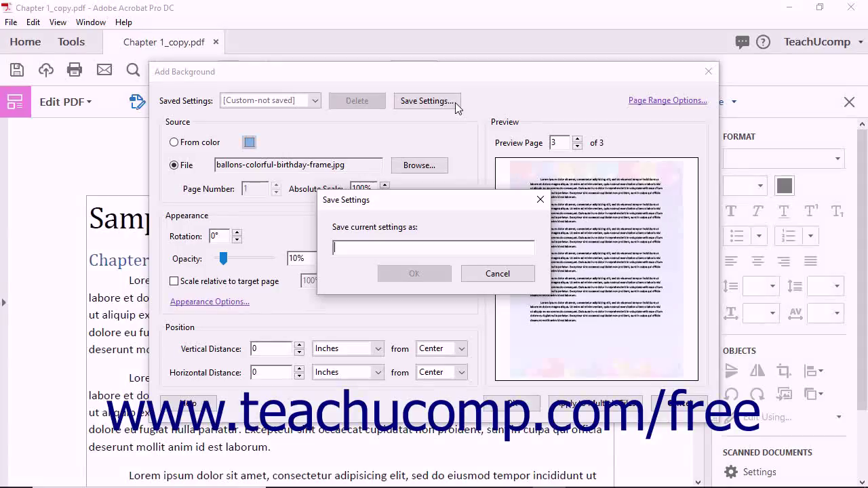
type("Picture")
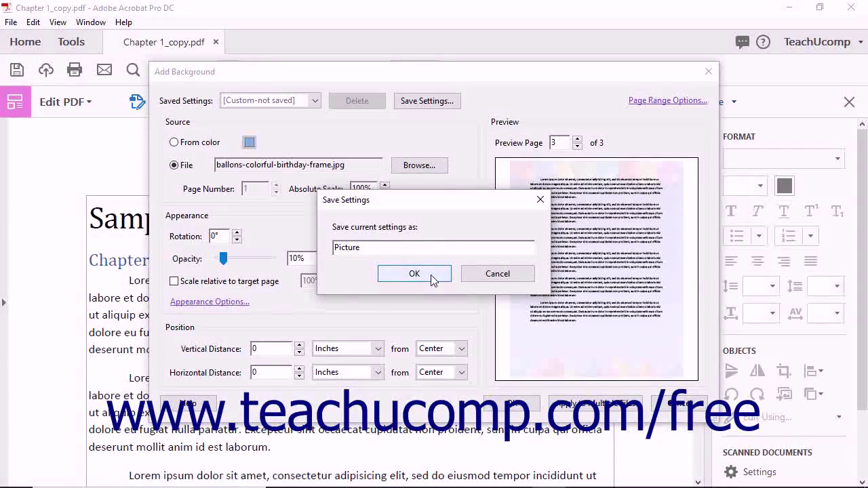
left_click(431, 275)
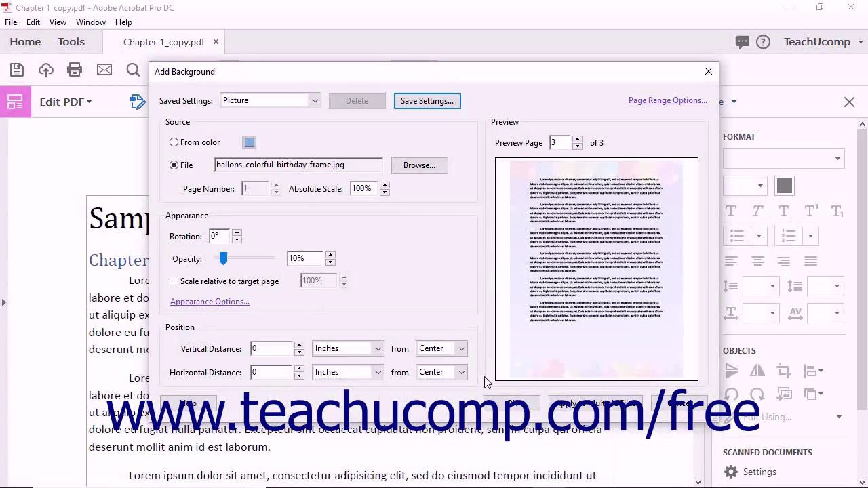
Apply the balloon image background to the document, and update it to 15% opacity, replacing the backgrounds already defined in the page range
left_click(500, 407)
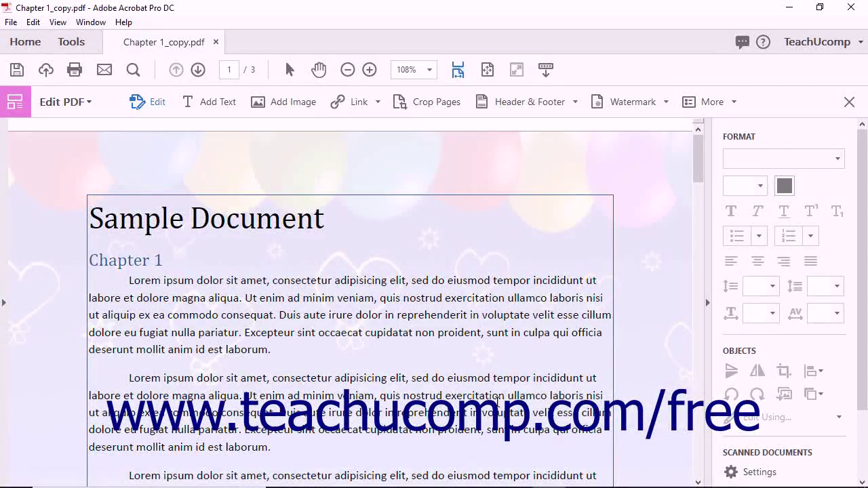
left_click(712, 102)
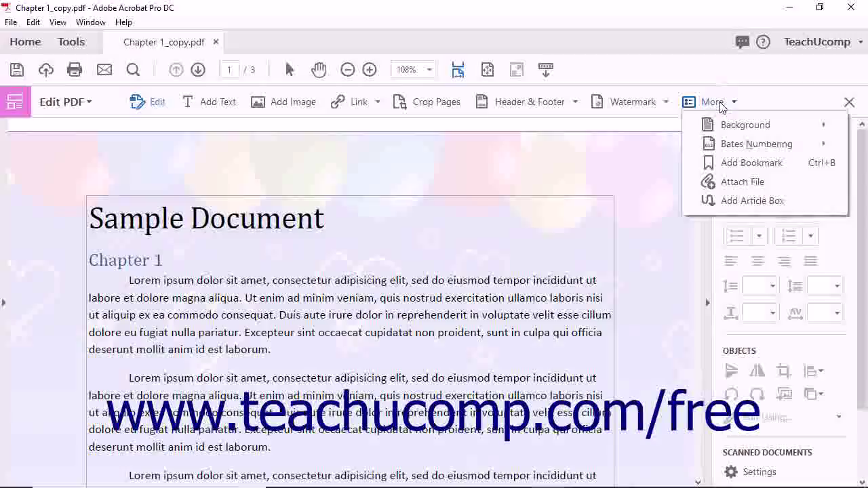
mouse_move(719, 126)
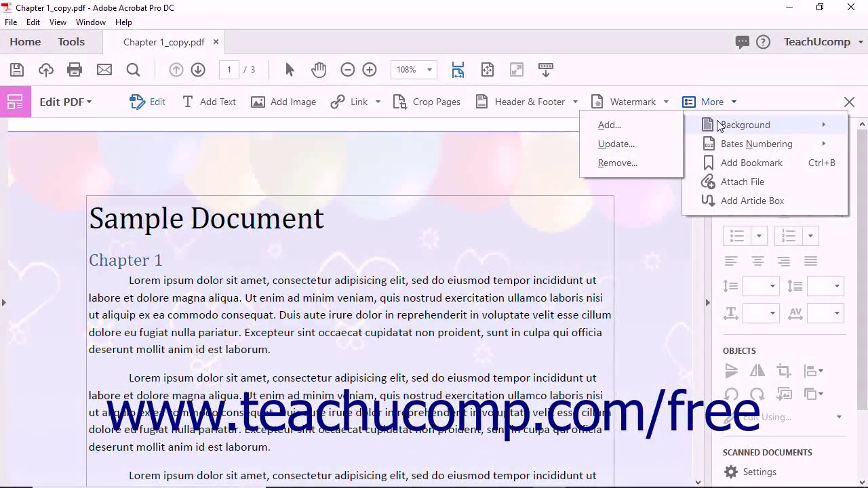
left_click(656, 146)
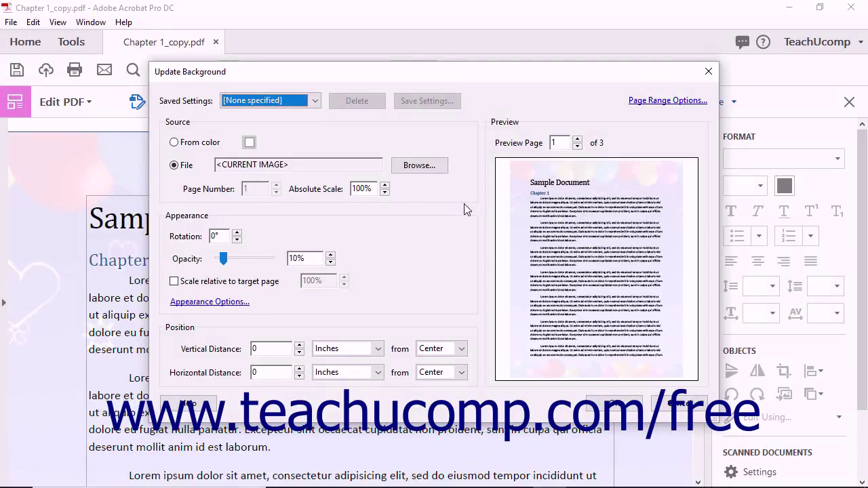
left_click(331, 256)
left_click(331, 256)
left_click(331, 256)
left_click(330, 256)
left_click(330, 255)
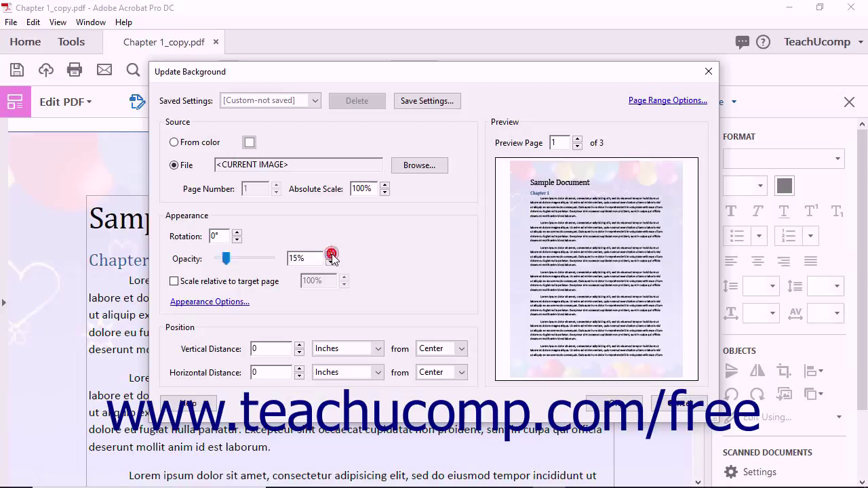
left_click(613, 404)
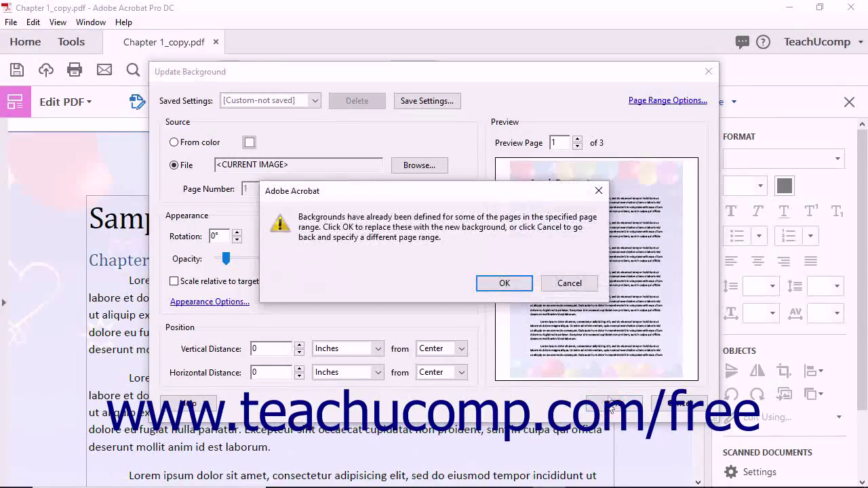
left_click(518, 285)
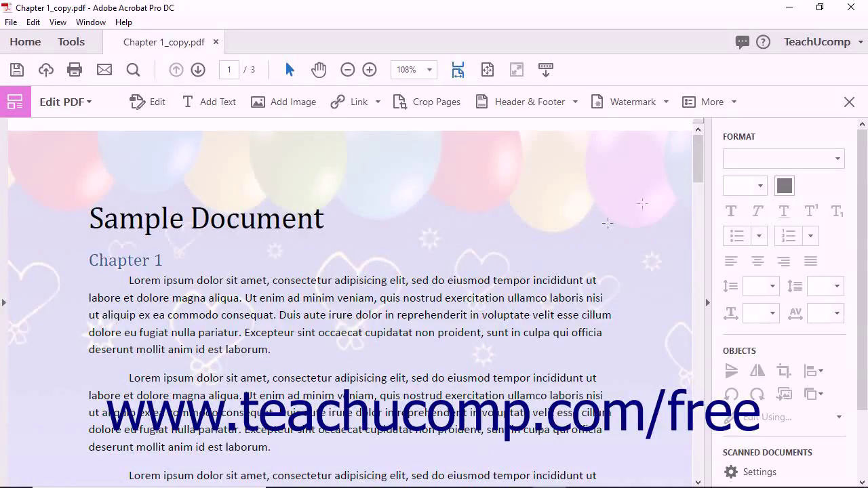
Permanently remove the background from the document
left_click(721, 107)
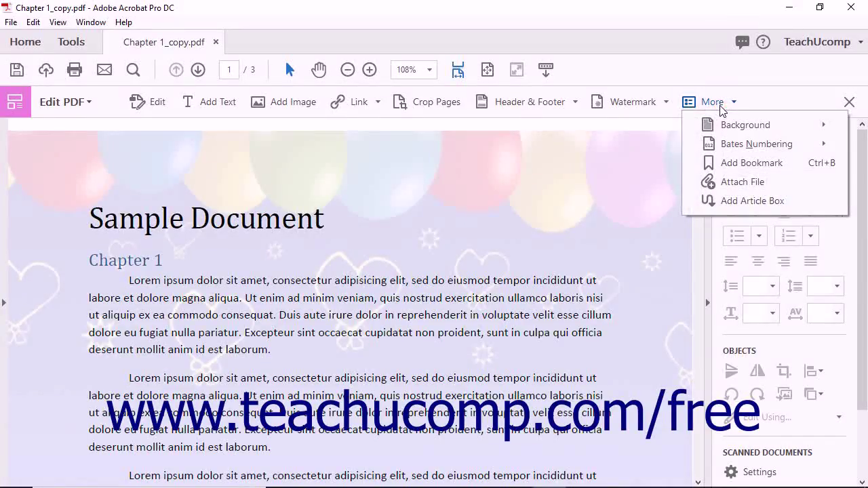
mouse_move(722, 124)
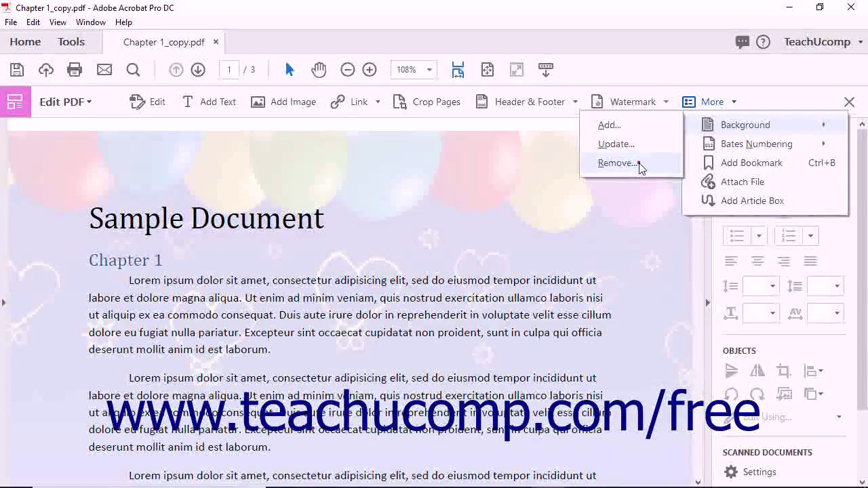
left_click(619, 162)
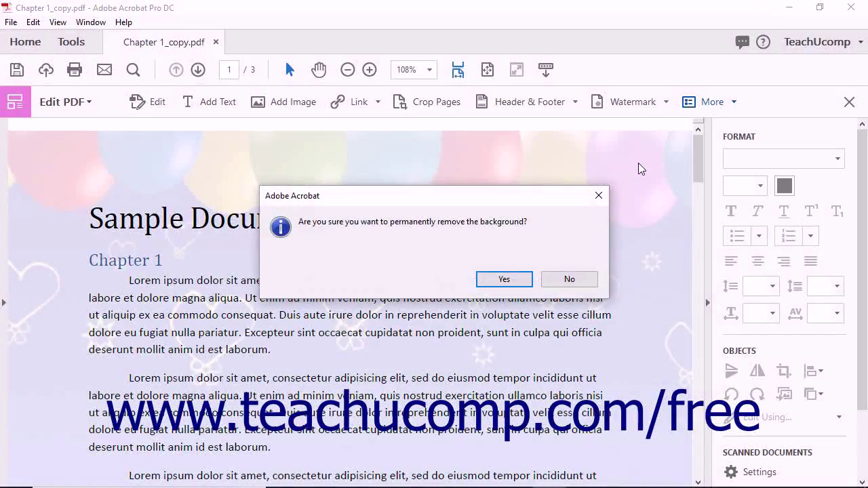
left_click(502, 280)
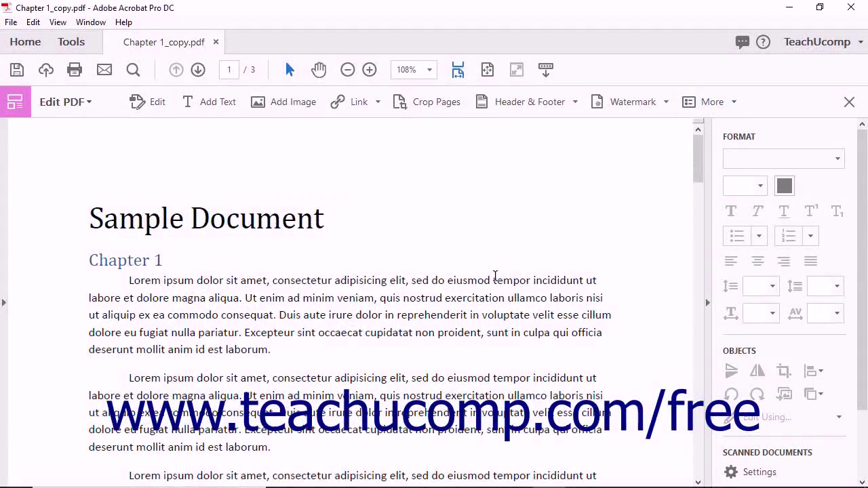